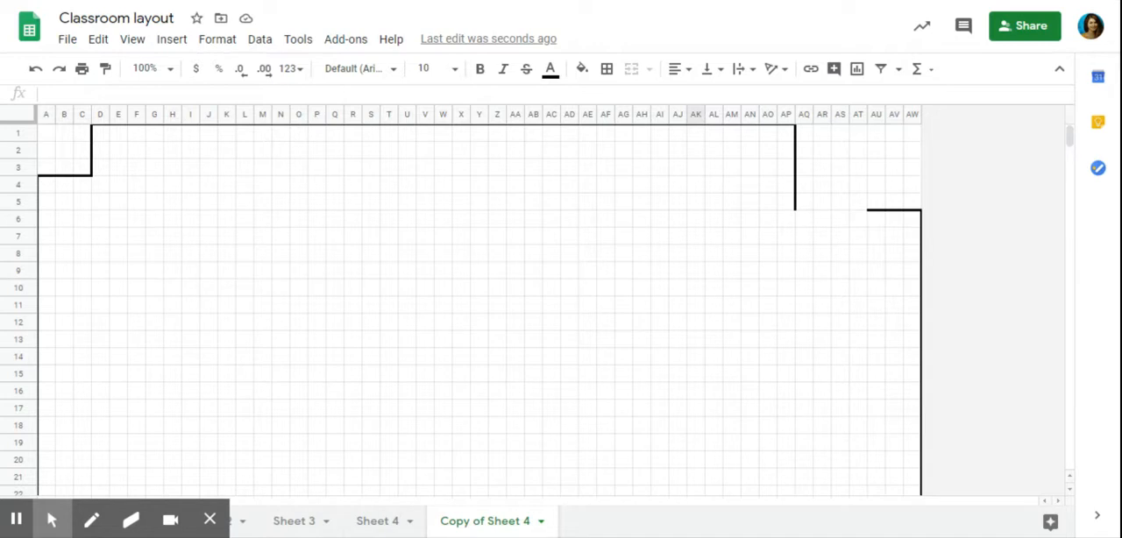
Check the pixel width of columns A to AW in the column resize settings, leaving it unchanged.
{"action": "left_click", "coordinate": [210, 521]}
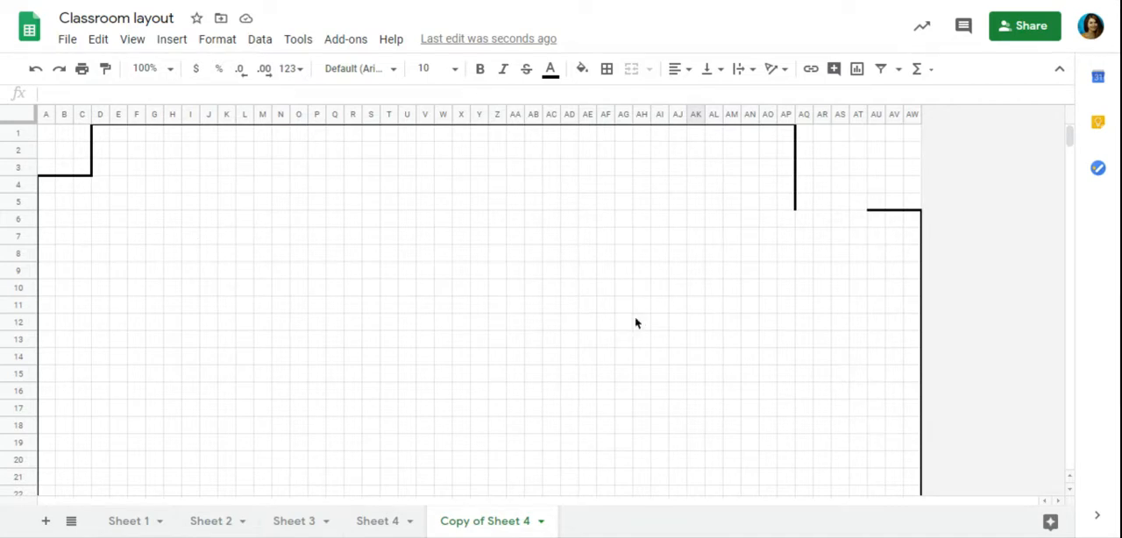
{"action": "left_click", "coordinate": [45, 115]}
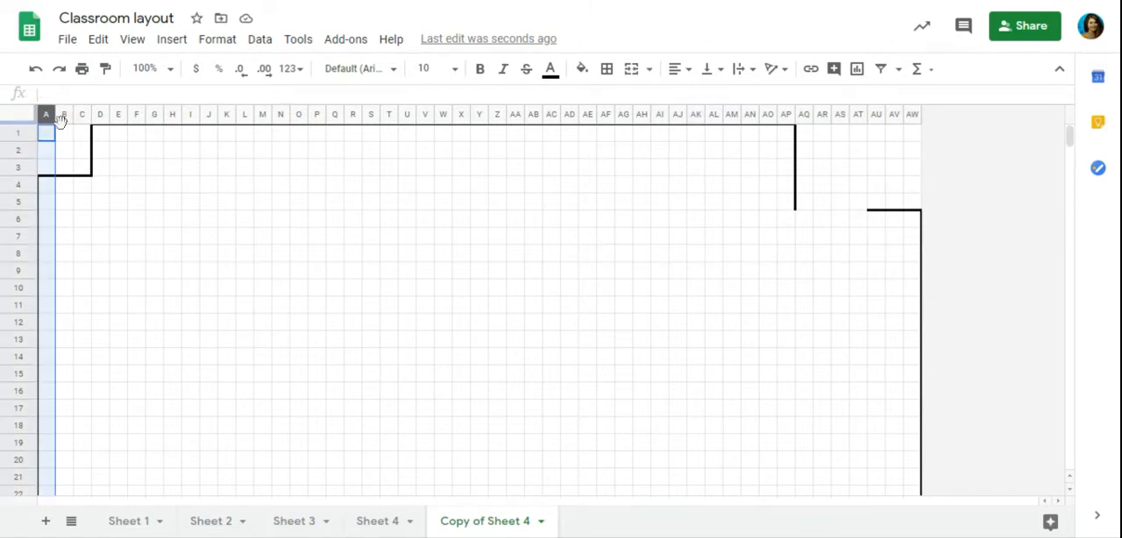
{"action": "mouse_move", "coordinate": [46, 114]}
{"action": "left_mouse_down"}
{"action": "mouse_move", "coordinate": [120, 113]}
{"action": "mouse_move", "coordinate": [33, 117]}
{"action": "mouse_move", "coordinate": [42, 115]}
{"action": "left_mouse_up"}
{"action": "left_click", "coordinate": [154, 170]}
{"action": "left_click_drag", "start_coordinate": [44, 120], "coordinate": [914, 114]}
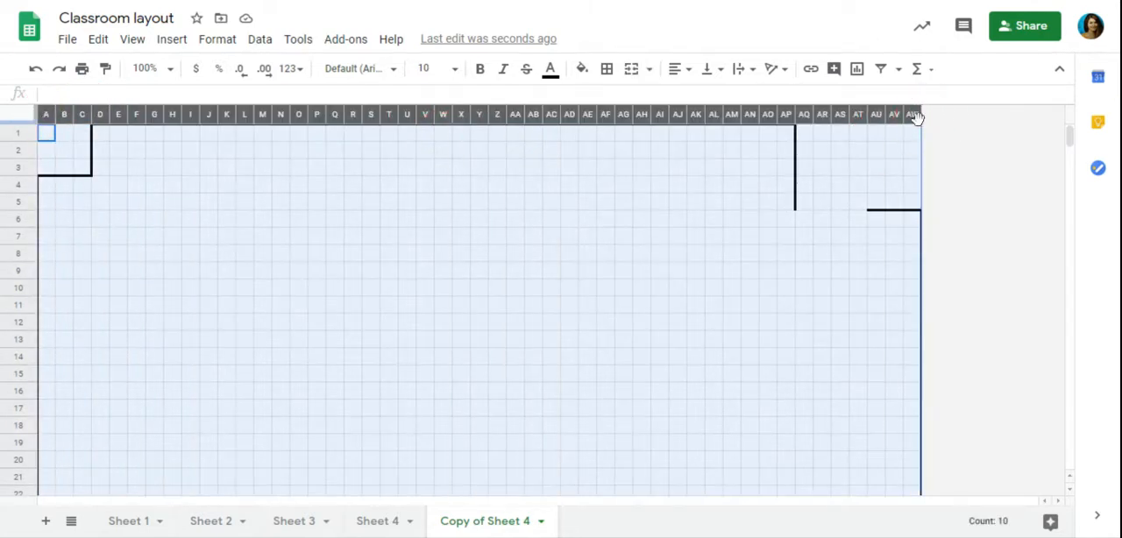
{"action": "right_click", "coordinate": [885, 114]}
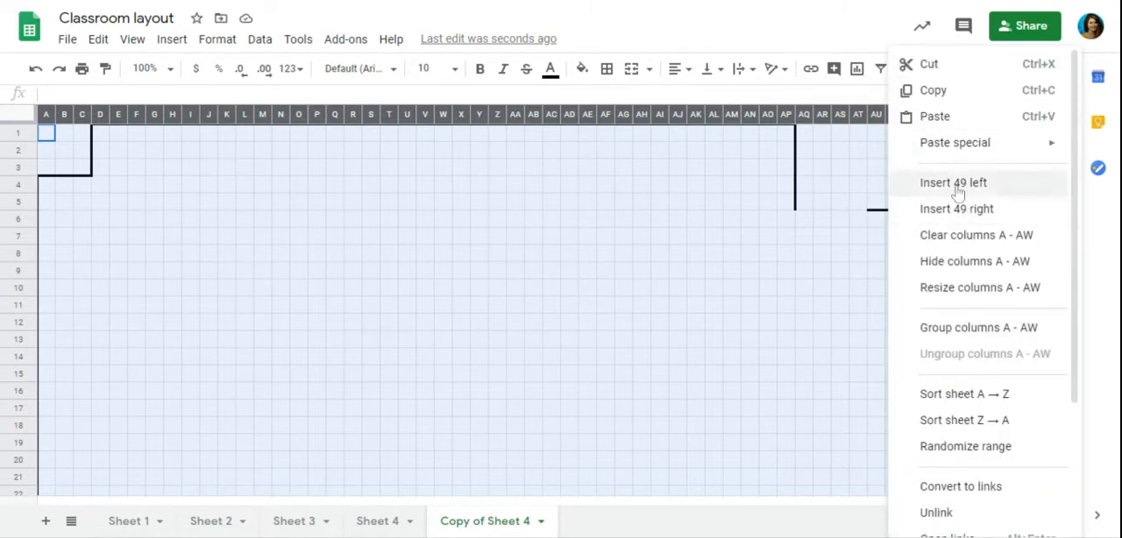
{"action": "left_click", "coordinate": [985, 290]}
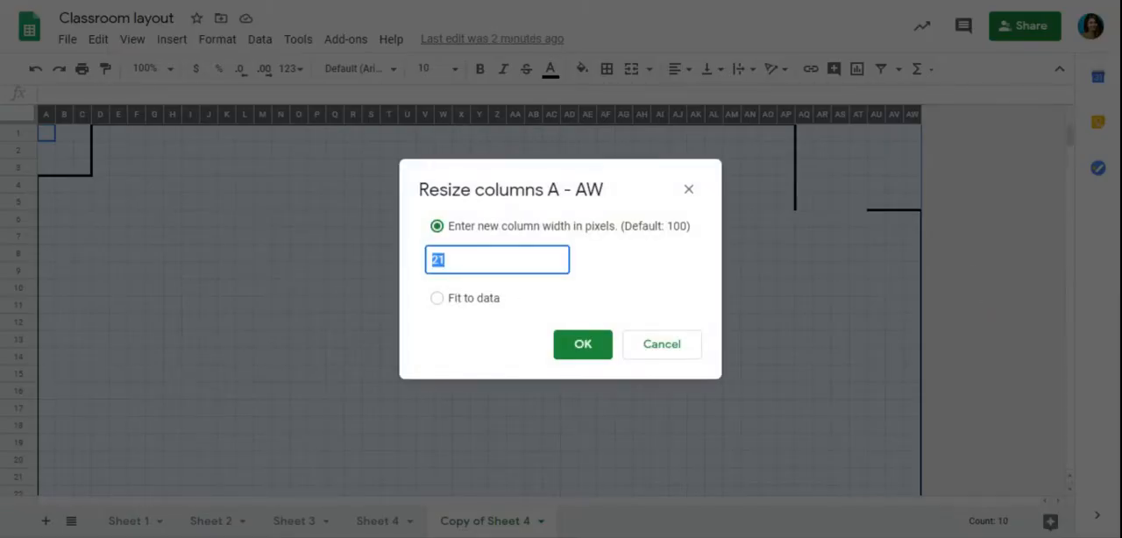
{"action": "type", "text": "21"}
{"action": "left_click", "coordinate": [653, 355]}
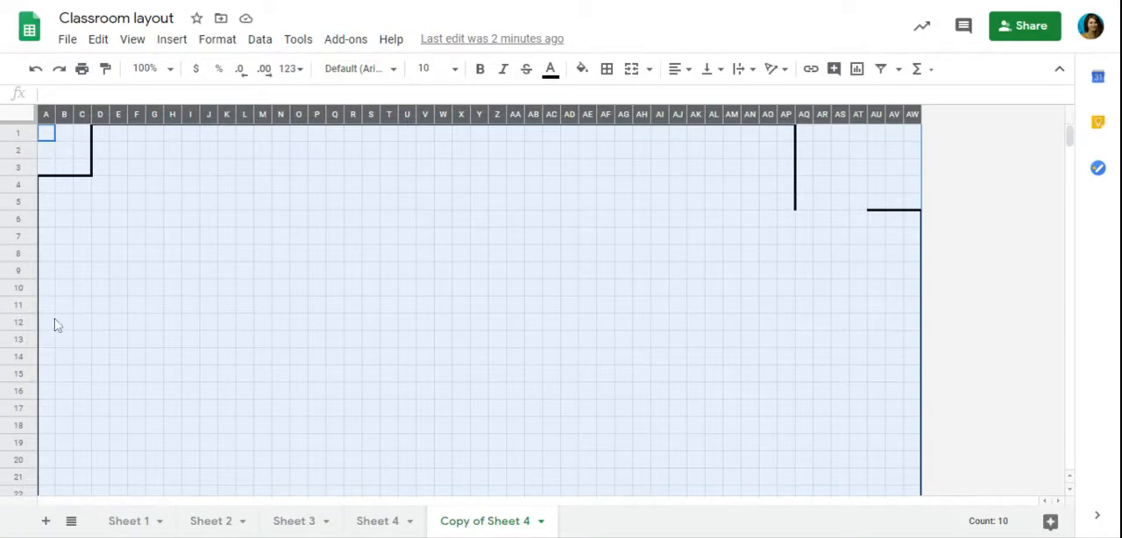
Examine the classroom's upper wall along row 1, from column D to column AP.
{"action": "left_click", "coordinate": [288, 243]}
{"action": "key", "text": "Down"}
{"action": "key", "text": "Down"}
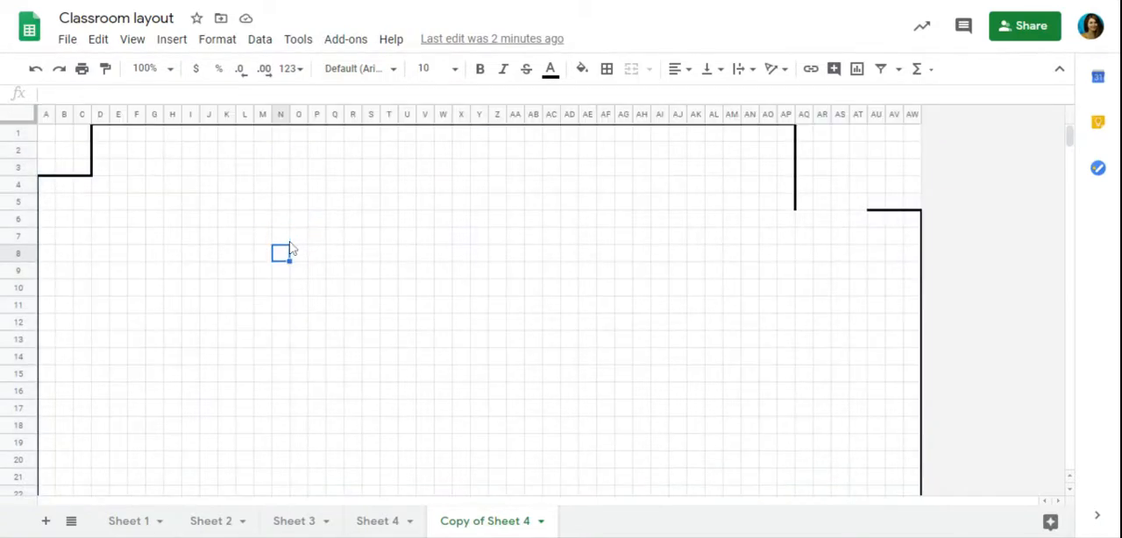
{"action": "left_click", "coordinate": [98, 136]}
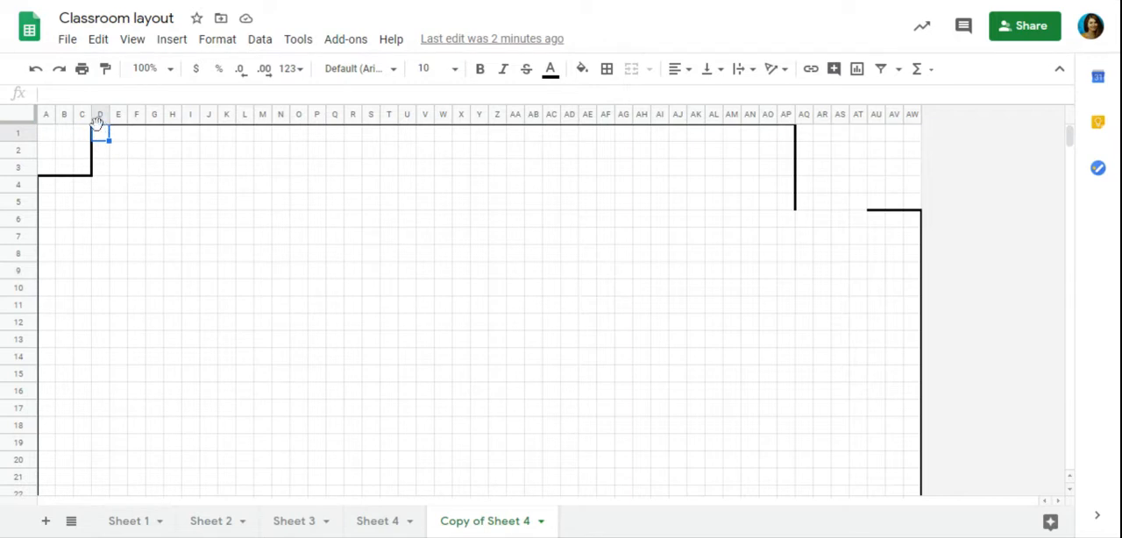
{"action": "left_click_drag", "start_coordinate": [109, 136], "coordinate": [789, 137]}
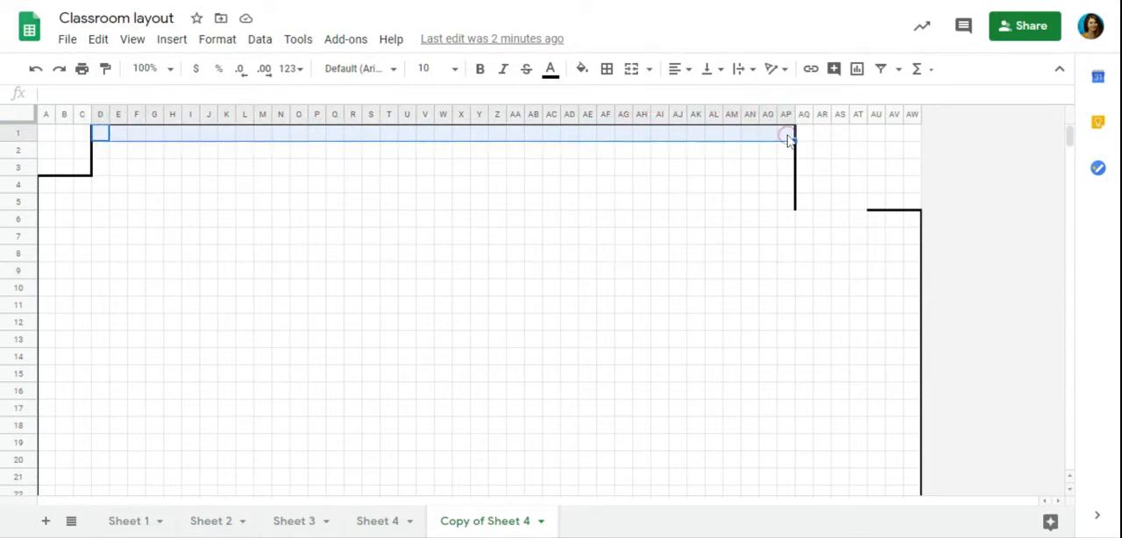
{"action": "left_click", "coordinate": [785, 137]}
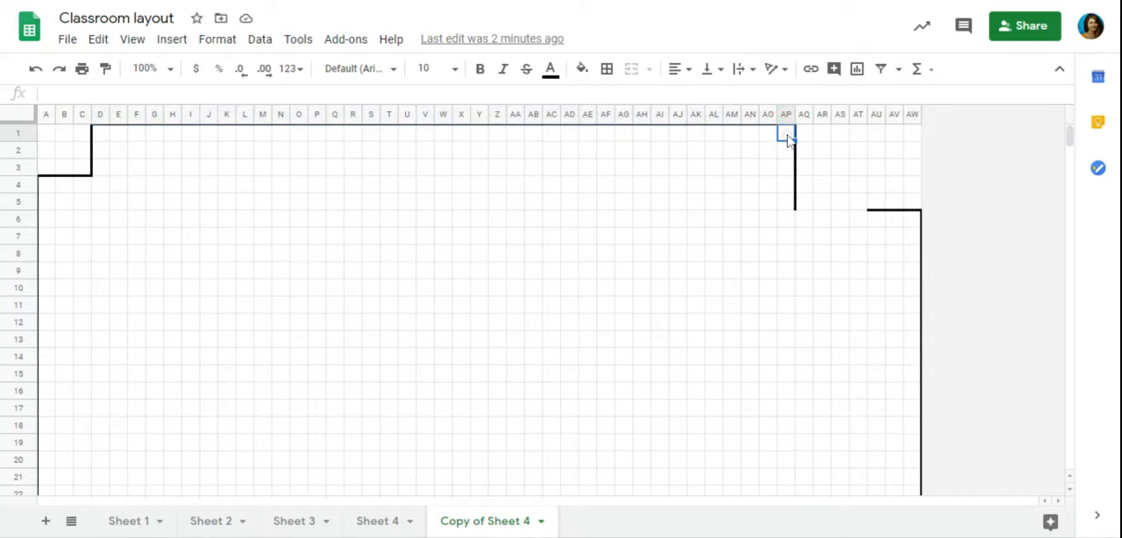
{"action": "left_click", "coordinate": [411, 259]}
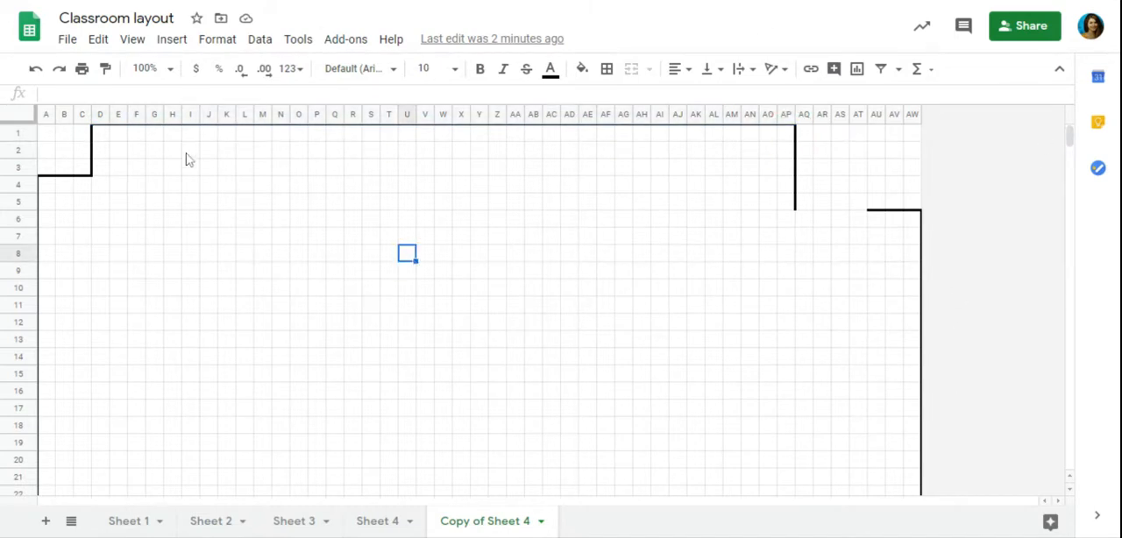
Examine the furniture templates below the floor plan, including the brown two-tone blocks and the bookshelf, and compare them with the room outline.
{"action": "key", "text": "Down"}
{"action": "key", "text": "Down"}
{"action": "key", "text": "Down"}
{"action": "key", "text": "Down"}
{"action": "key", "text": "Down"}
{"action": "key", "text": "Down"}
{"action": "key", "text": "Down"}
{"action": "key", "text": "Down"}
{"action": "key", "text": "Down"}
{"action": "key", "text": "Down"}
{"action": "key", "text": "Down"}
{"action": "key", "text": "Down"}
{"action": "key", "text": "Down"}
{"action": "key", "text": "Down"}
{"action": "key", "text": "Down"}
{"action": "key", "text": "Down"}
{"action": "key", "text": "Down"}
{"action": "key", "text": "Down"}
{"action": "key", "text": "Down"}
{"action": "key", "text": "Down"}
{"action": "key", "text": "Down"}
{"action": "key", "text": "Down"}
{"action": "key", "text": "Down"}
{"action": "key", "text": "Down"}
{"action": "key", "text": "Down"}
{"action": "key", "text": "Down"}
{"action": "key", "text": "Down"}
{"action": "key", "text": "Down"}
{"action": "key", "text": "Down"}
{"action": "key", "text": "Down"}
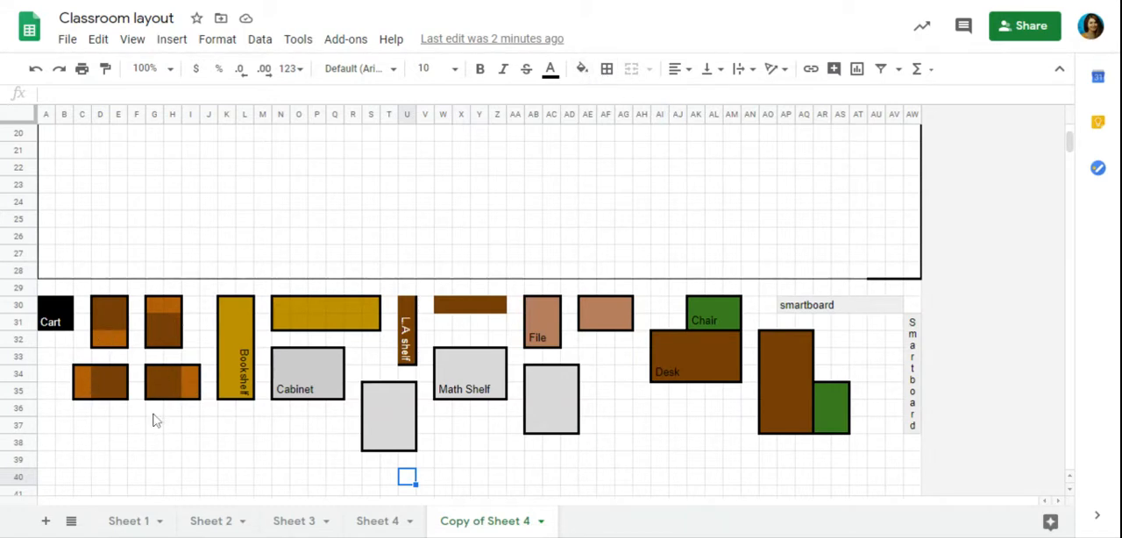
{"action": "left_click_drag", "start_coordinate": [117, 345], "coordinate": [100, 339]}
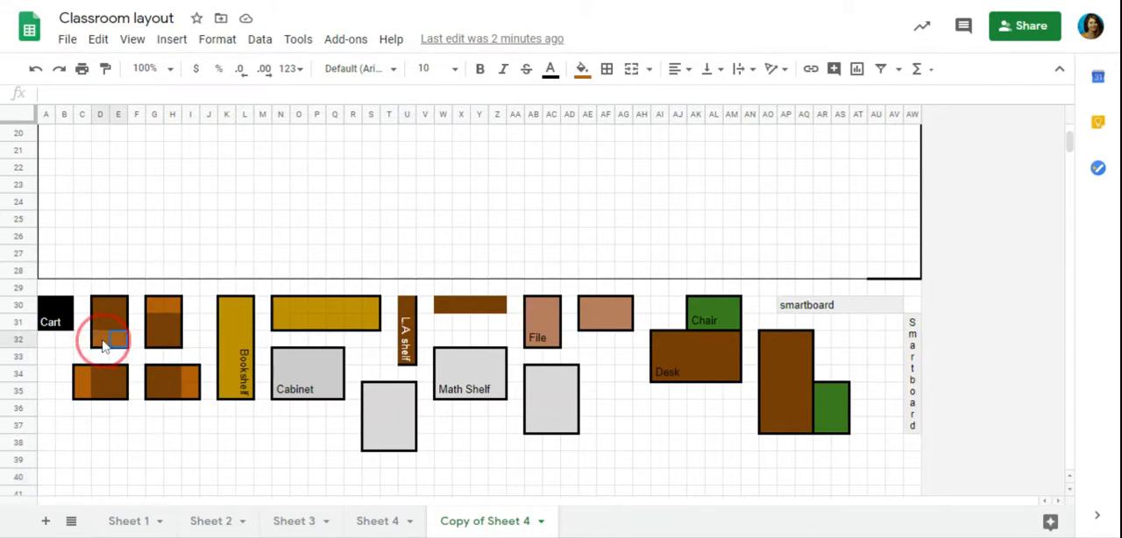
{"action": "left_click", "coordinate": [101, 303]}
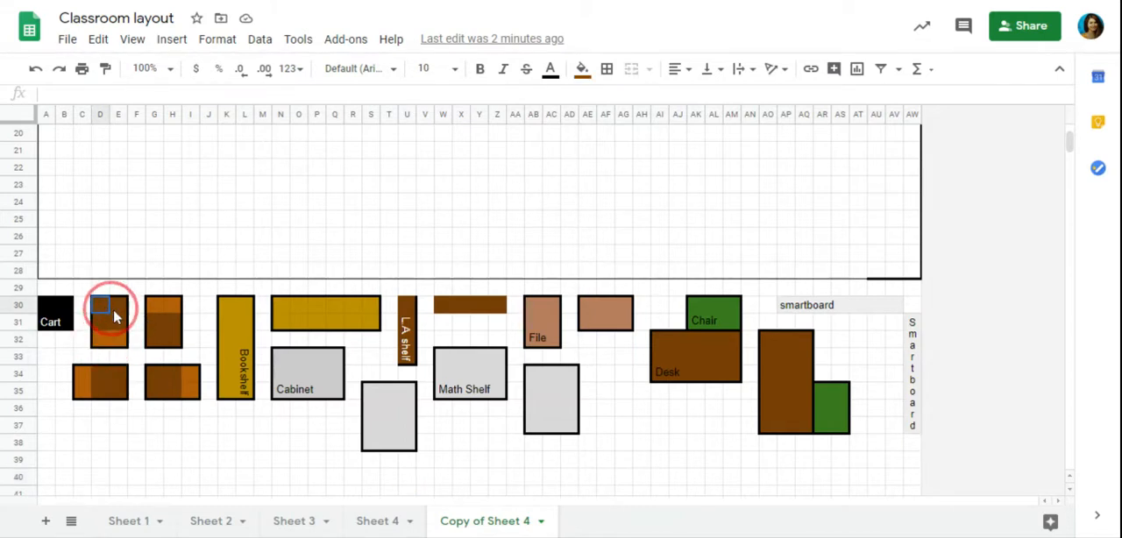
{"action": "left_click", "coordinate": [160, 414]}
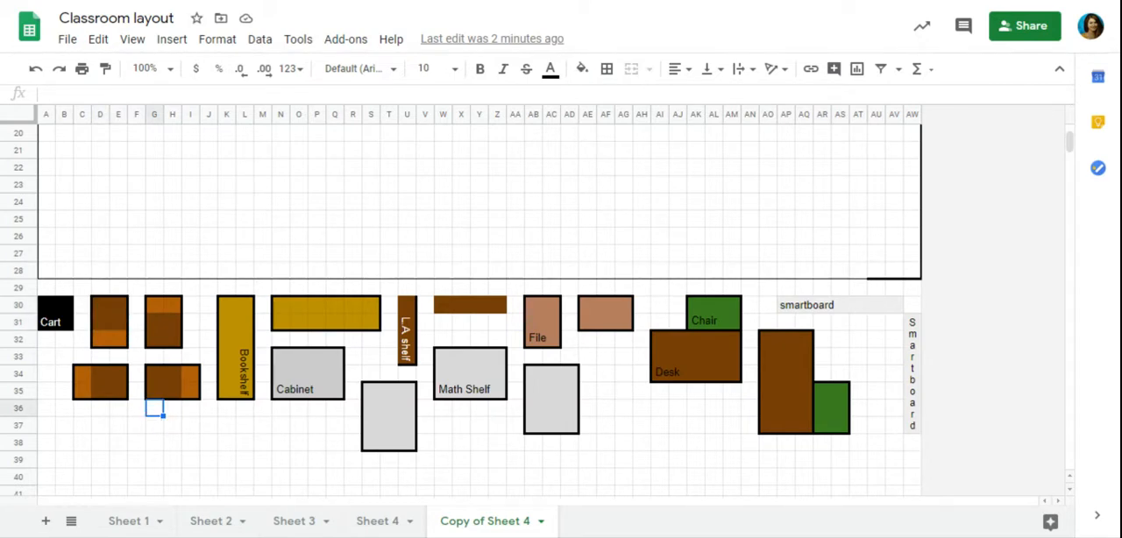
{"action": "left_click", "coordinate": [99, 307]}
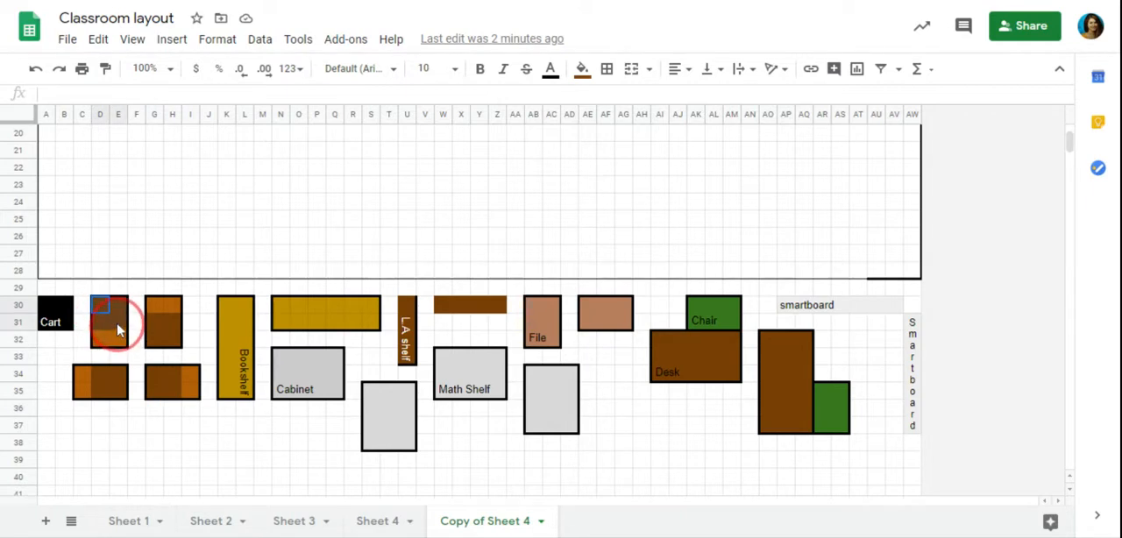
{"action": "left_click", "coordinate": [117, 330]}
{"action": "key", "text": "Escape"}
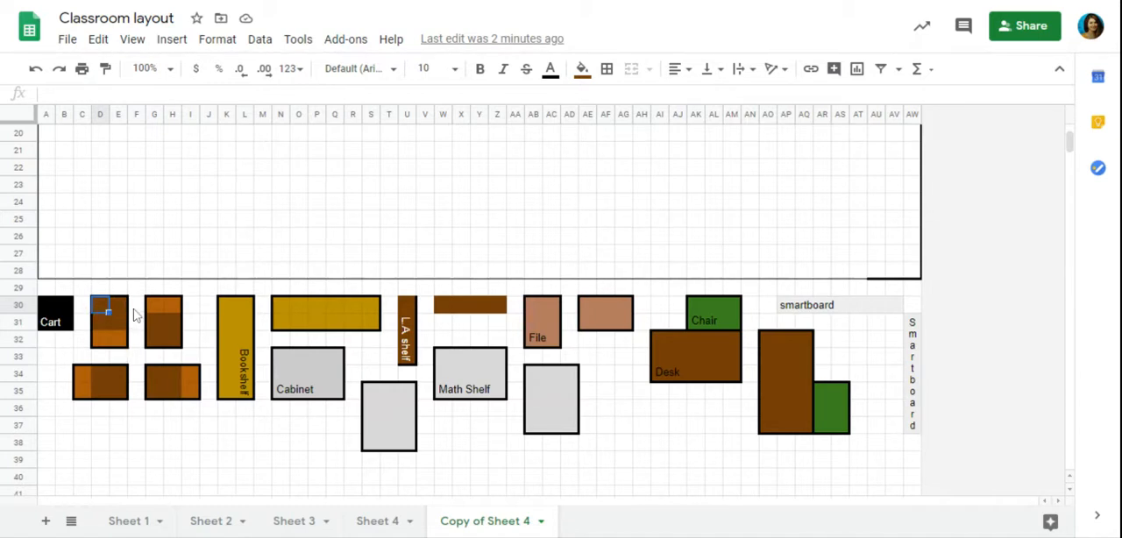
{"action": "left_click", "coordinate": [137, 307]}
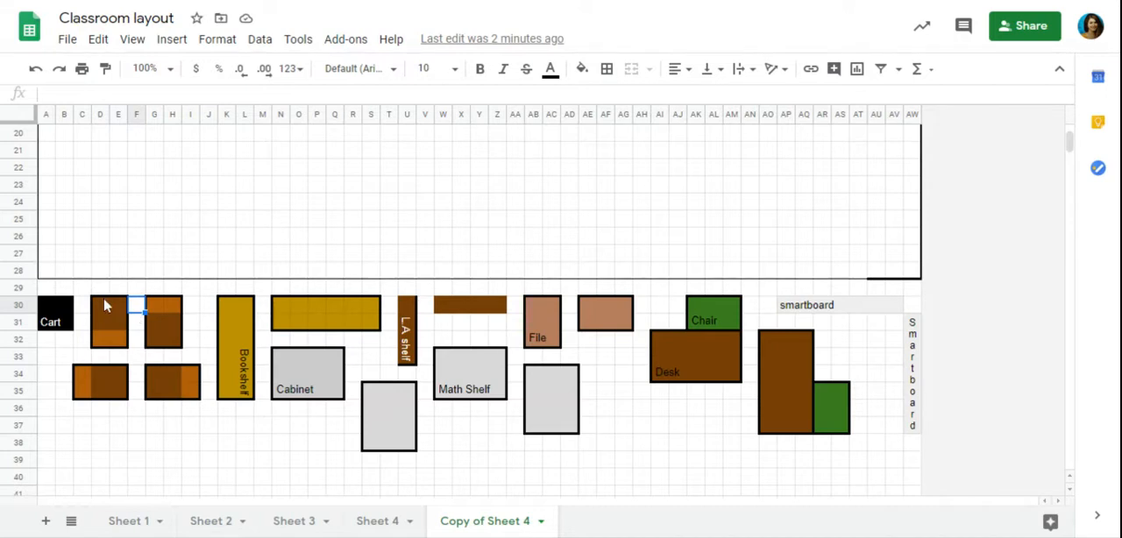
{"action": "left_click", "coordinate": [137, 426]}
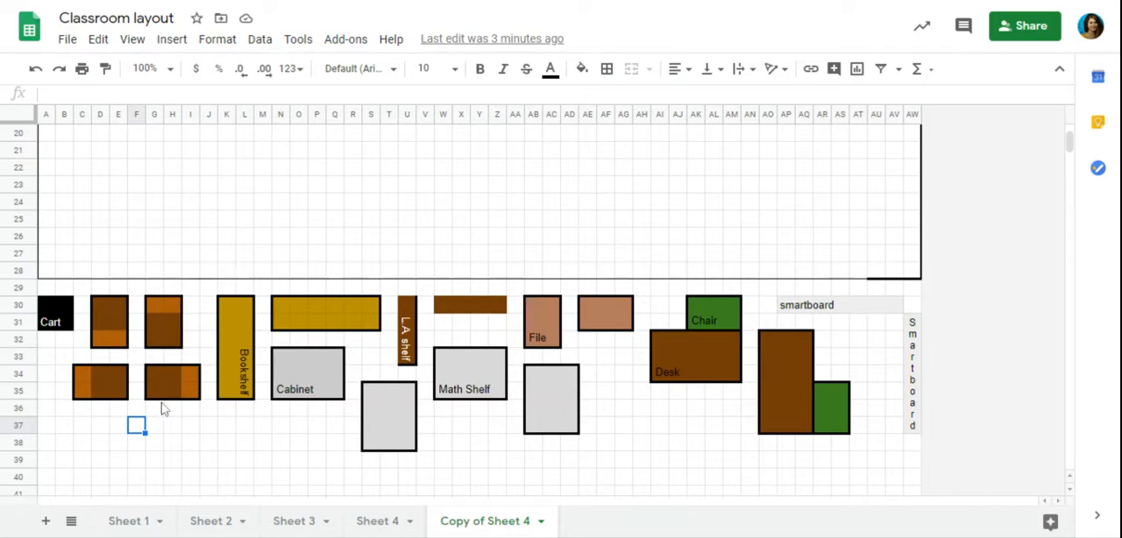
{"action": "left_click", "coordinate": [245, 376]}
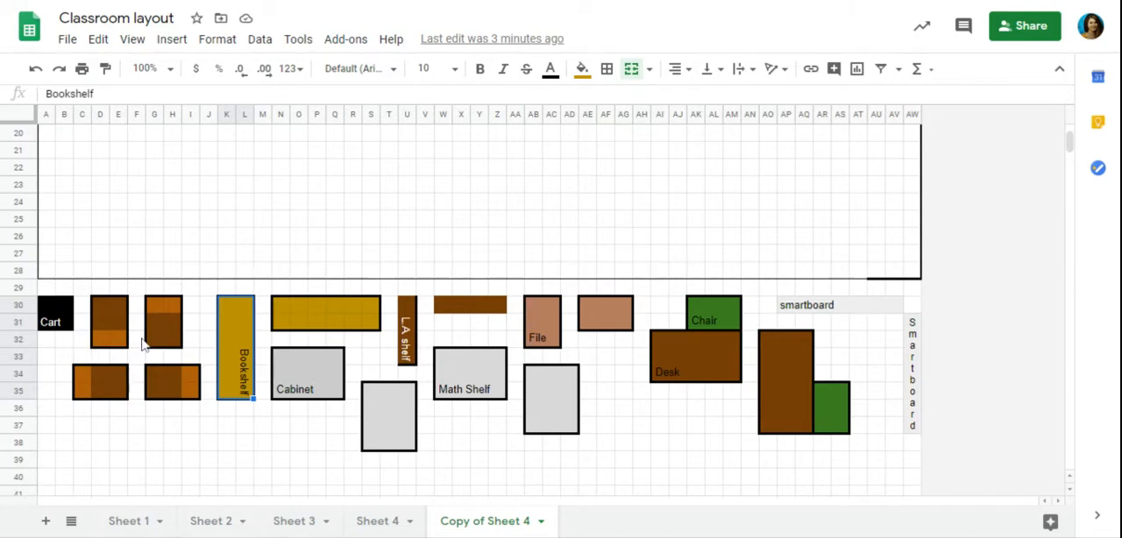
{"action": "left_click_drag", "start_coordinate": [1070, 136], "coordinate": [1066, 132]}
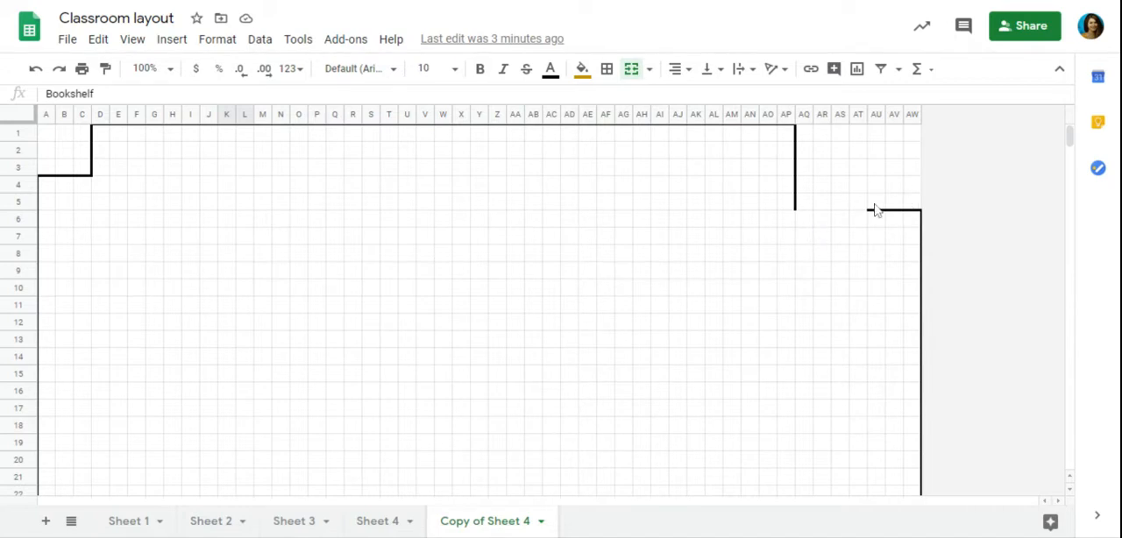
{"action": "left_click_drag", "start_coordinate": [1069, 131], "coordinate": [1070, 143]}
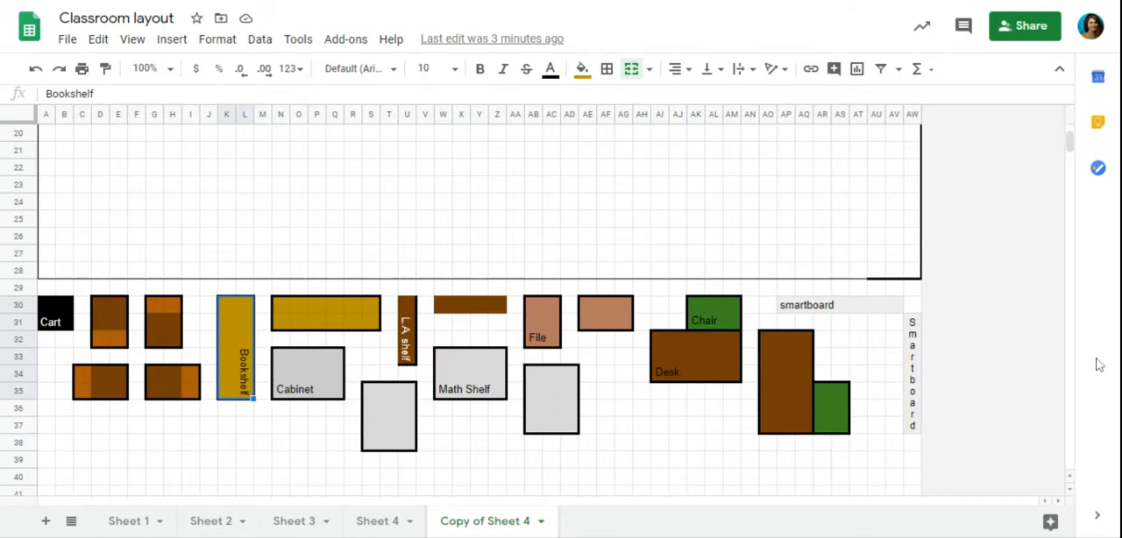
Copy the brown two-tone furniture block in D30:E32 and paste it into the room's lower-left corner at A26.
{"action": "left_click", "coordinate": [103, 330]}
{"action": "left_click_drag", "start_coordinate": [102, 309], "coordinate": [121, 344]}
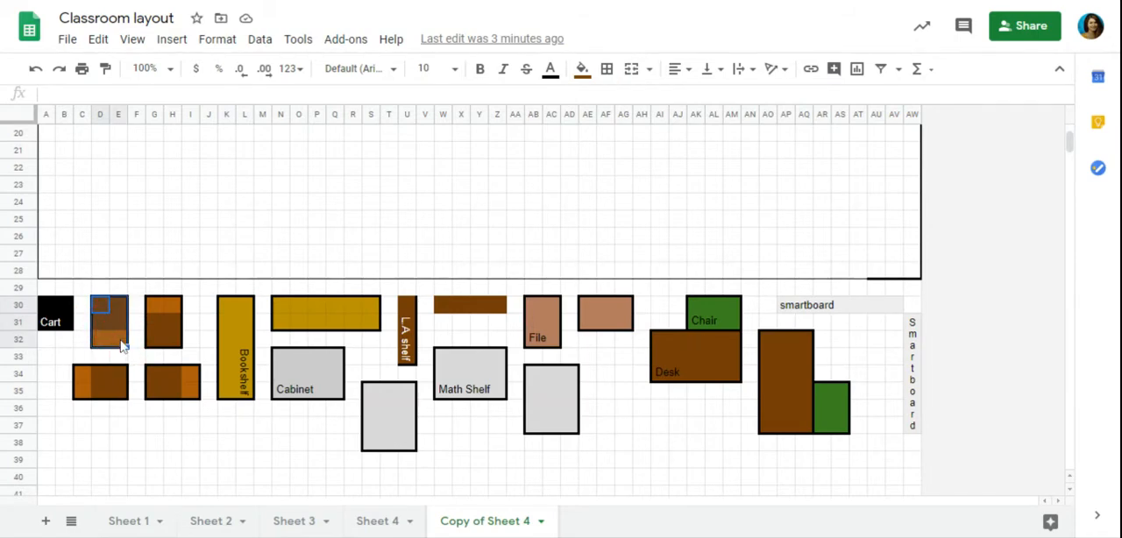
{"action": "right_click", "coordinate": [121, 344]}
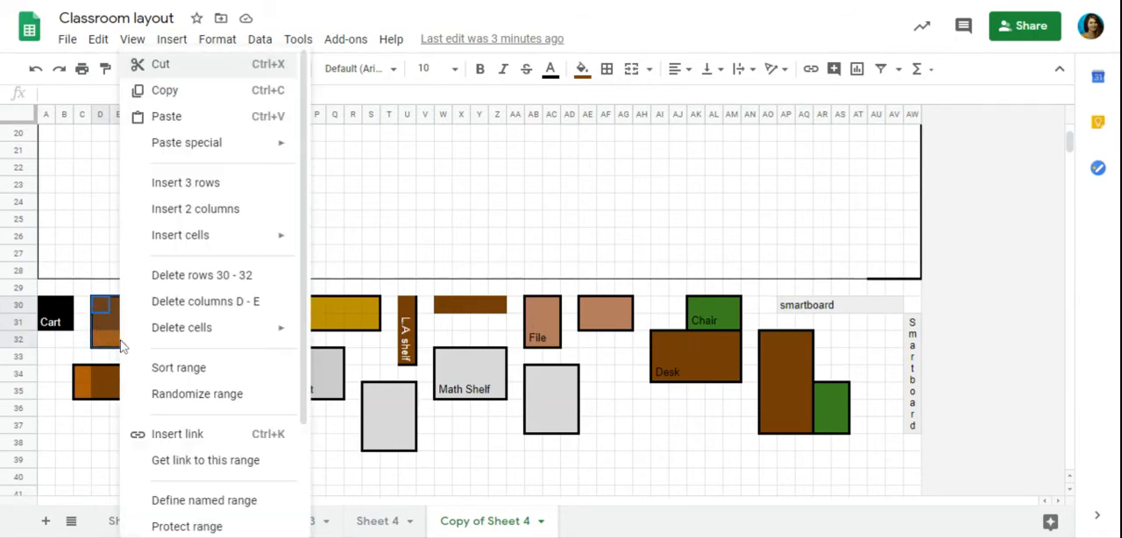
{"action": "left_click", "coordinate": [185, 101]}
{"action": "left_click", "coordinate": [91, 196]}
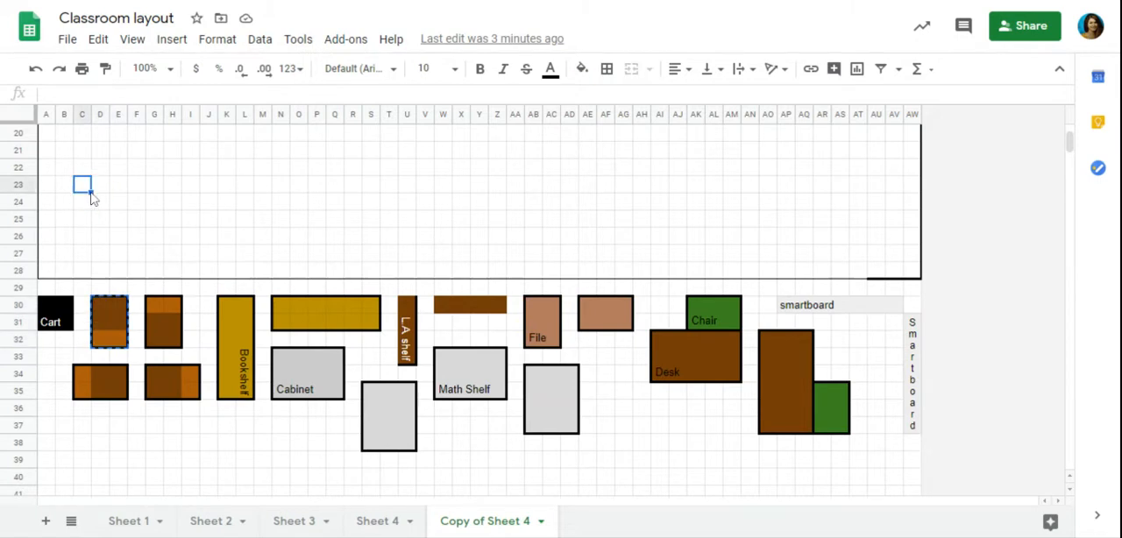
{"action": "key", "text": "Left"}
{"action": "key", "text": "Left"}
{"action": "key", "text": "Down"}
{"action": "key", "text": "Down"}
{"action": "key", "text": "Down"}
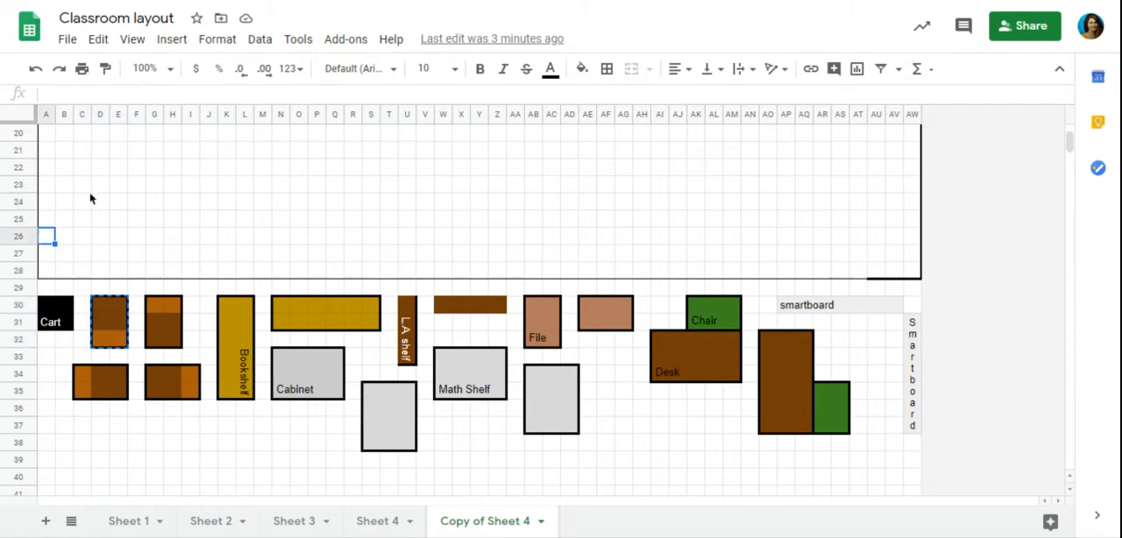
{"action": "key", "text": "ctrl+v"}
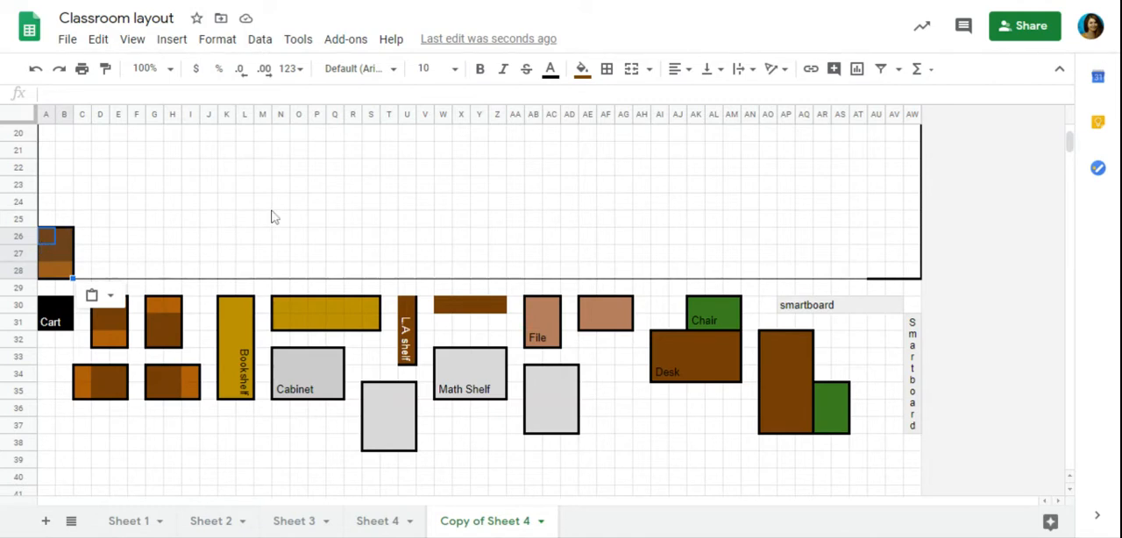
Paste a second copy of the brown furniture block along the lower wall, starting at cell I26.
{"action": "key", "text": "Right"}
{"action": "key", "text": "Right"}
{"action": "key", "text": "Right"}
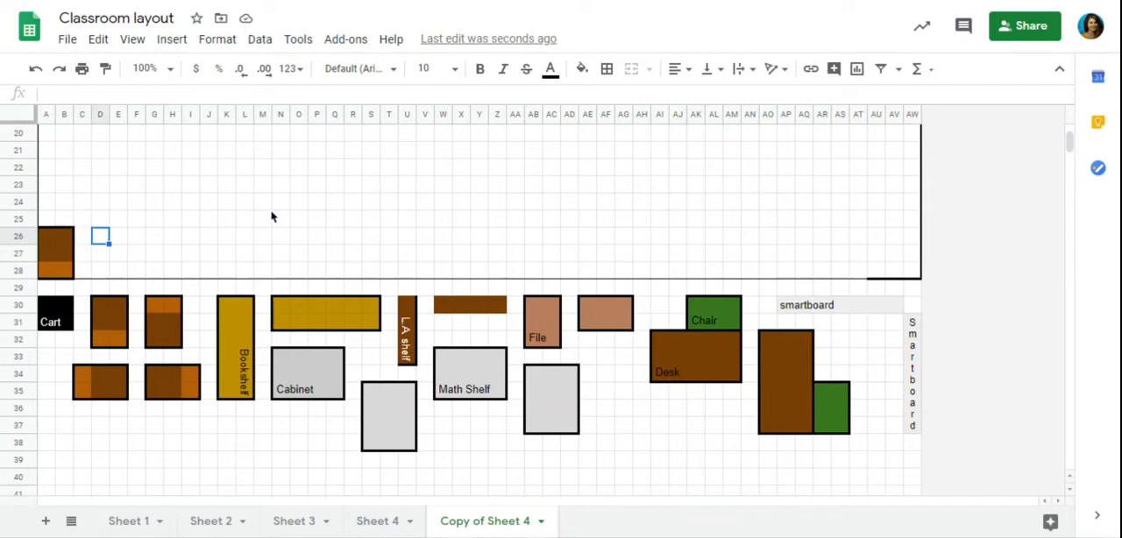
{"action": "key", "text": "Right"}
{"action": "key", "text": "Right"}
{"action": "key", "text": "Right"}
{"action": "key", "text": "Right"}
{"action": "key", "text": "Right"}
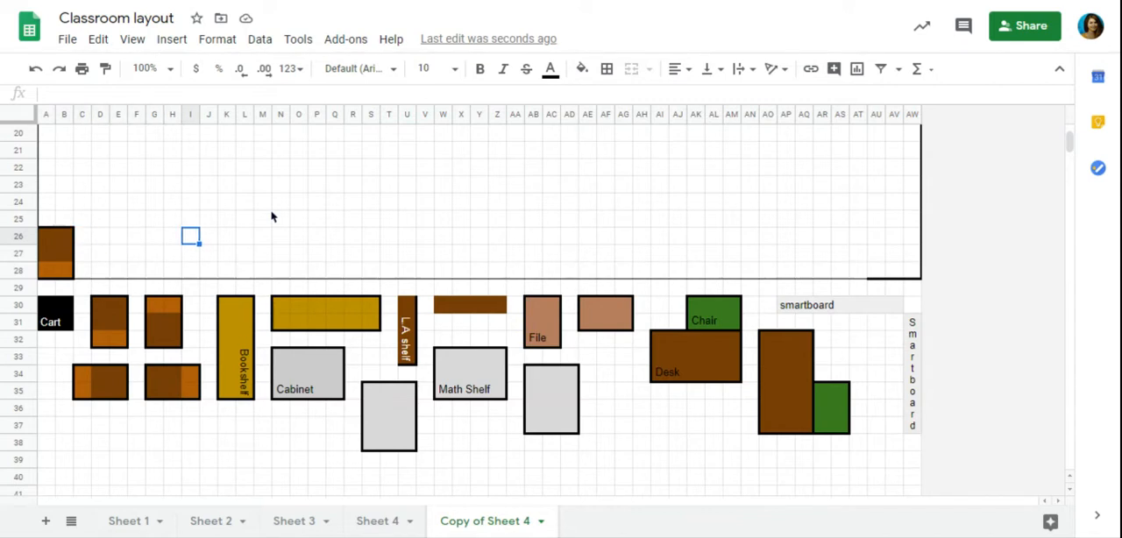
{"action": "key", "text": "ctrl+v"}
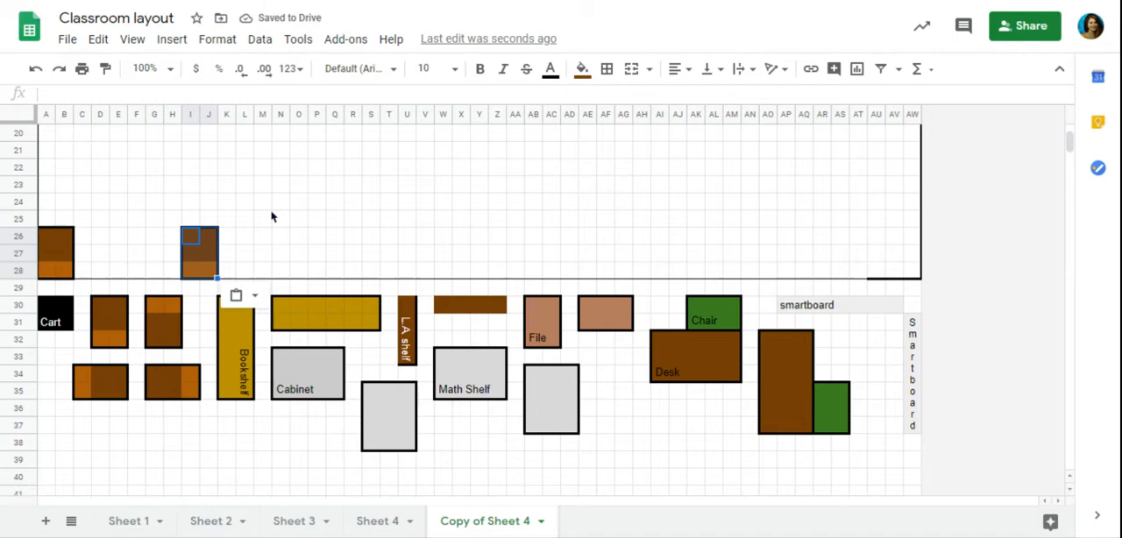
Paste a third copy of the brown furniture block along the lower wall, starting at cell Q26.
{"action": "key", "text": "Right"}
{"action": "key", "text": "Right"}
{"action": "key", "text": "Right"}
{"action": "key", "text": "Right"}
{"action": "key", "text": "Right"}
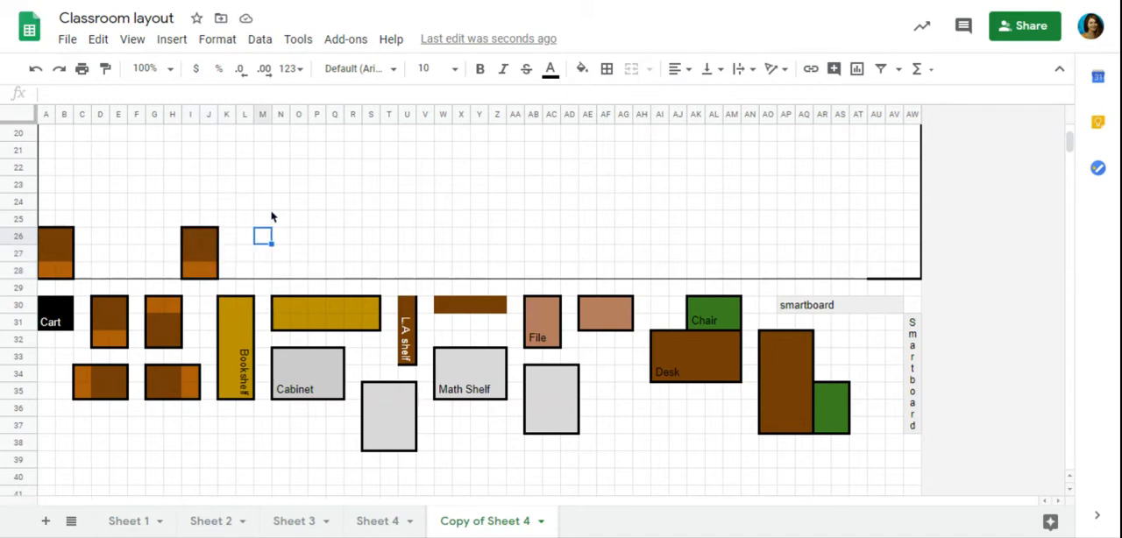
{"action": "key", "text": "Right"}
{"action": "key", "text": "Right"}
{"action": "key", "text": "Right"}
{"action": "key", "text": "ctrl+v"}
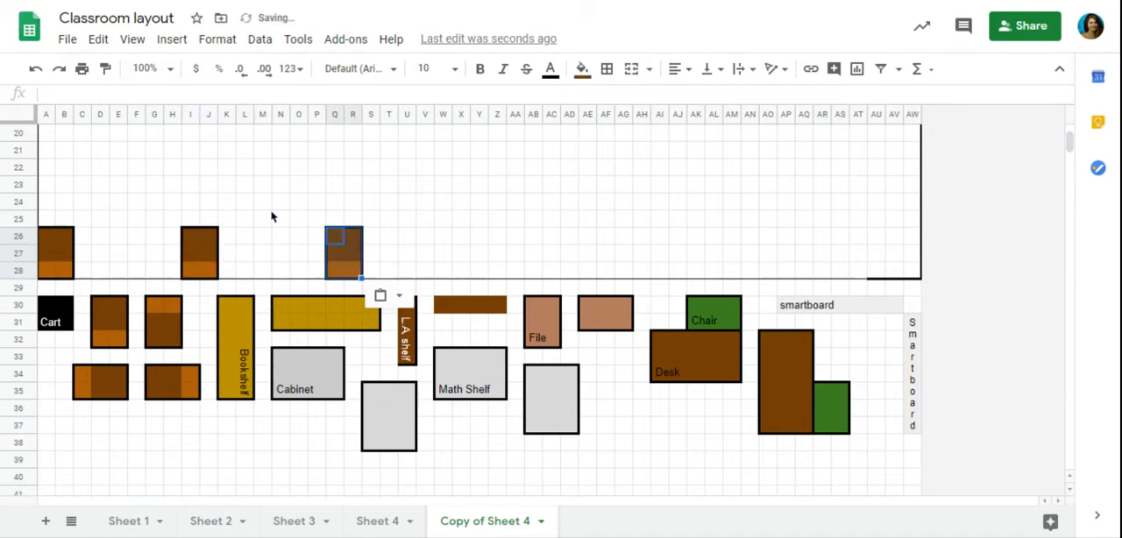
Paste a fourth copy of the brown furniture block along the lower wall, starting at cell Y26.
{"action": "key", "text": "Right"}
{"action": "key", "text": "Right"}
{"action": "key", "text": "Right"}
{"action": "key", "text": "Right"}
{"action": "key", "text": "Right"}
{"action": "key", "text": "Right"}
{"action": "key", "text": "Right"}
{"action": "key", "text": "Right"}
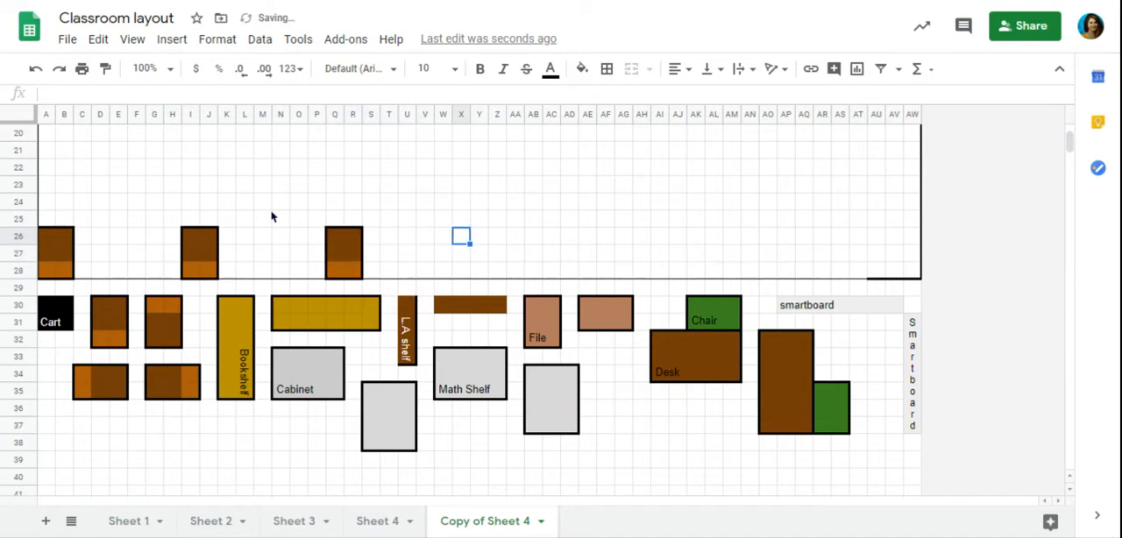
{"action": "key", "text": "Right"}
{"action": "key", "text": "Left"}
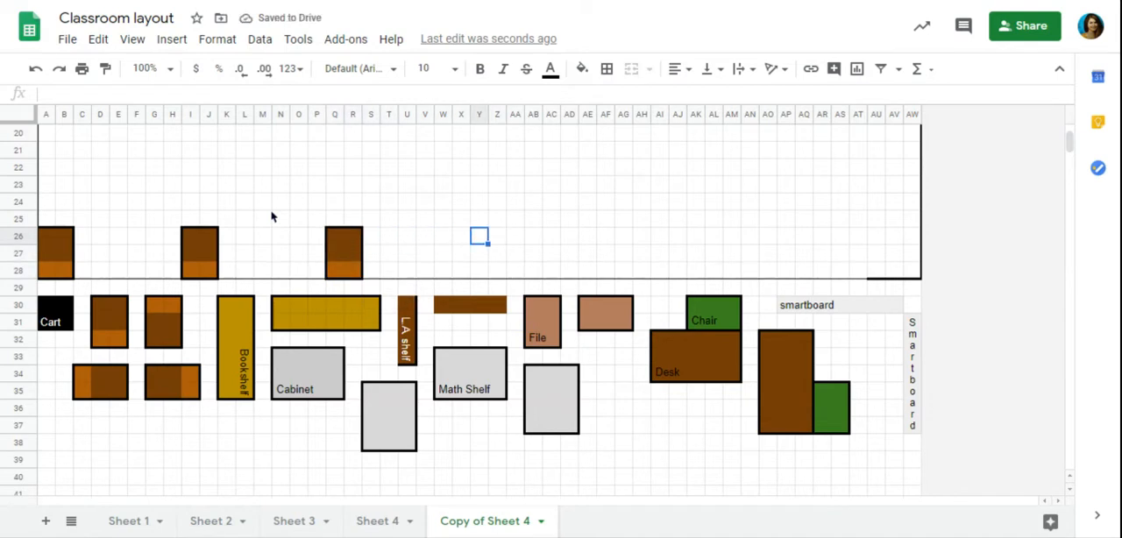
{"action": "key", "text": "ctrl+v"}
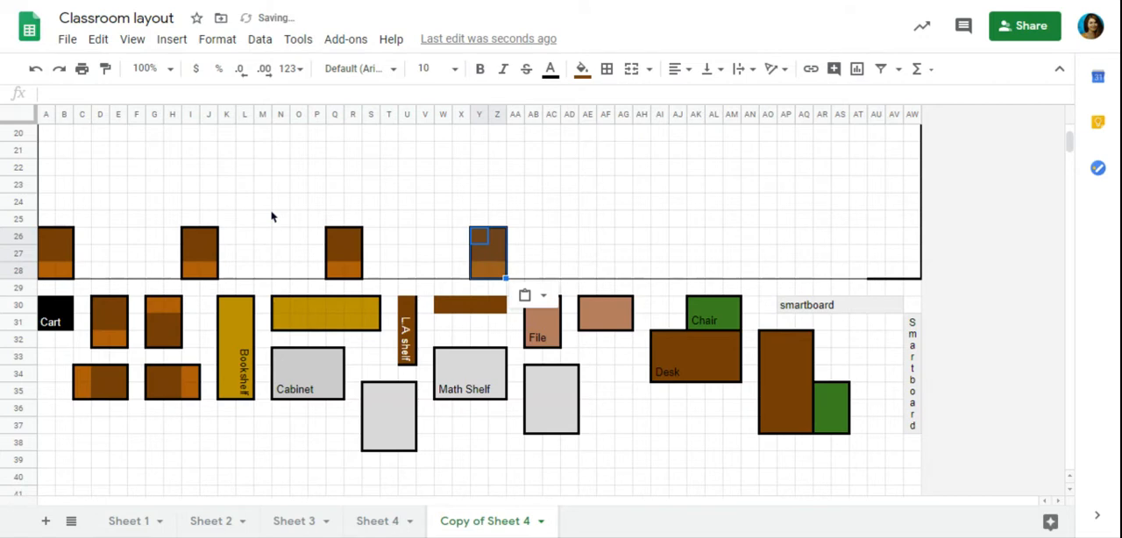
Check the spacing between the second and third brown furniture blocks by selecting K26:P26 and the span I28:P28.
{"action": "left_click_drag", "start_coordinate": [234, 240], "coordinate": [323, 247]}
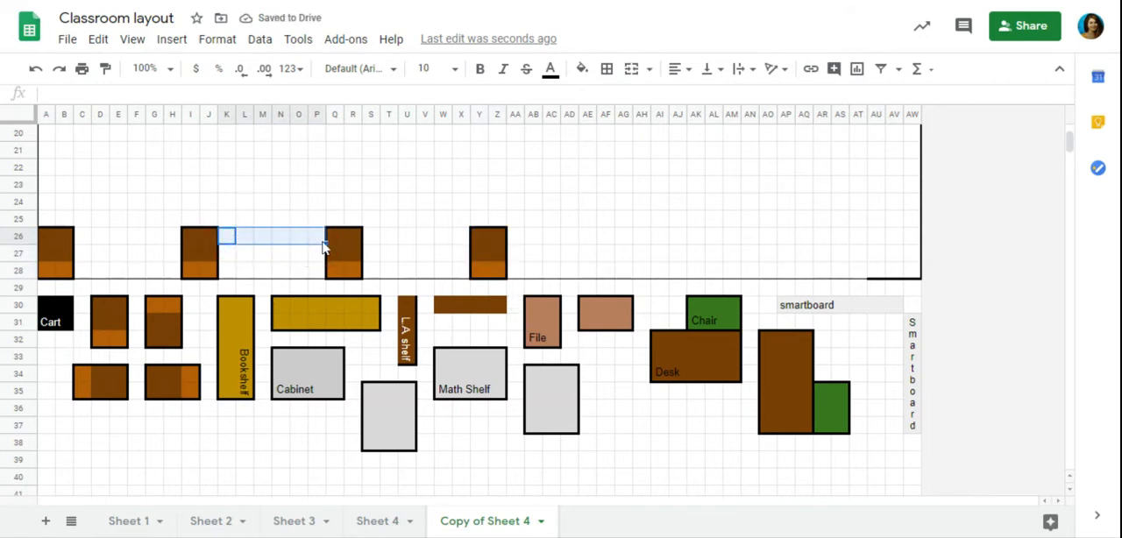
{"action": "left_click_drag", "start_coordinate": [186, 273], "coordinate": [316, 276]}
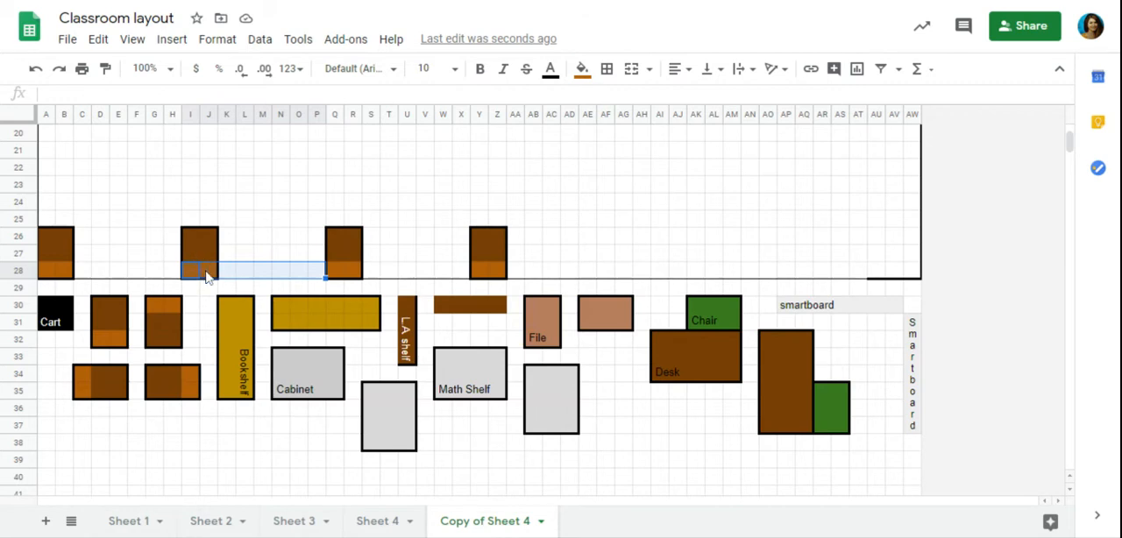
{"action": "left_click", "coordinate": [340, 276]}
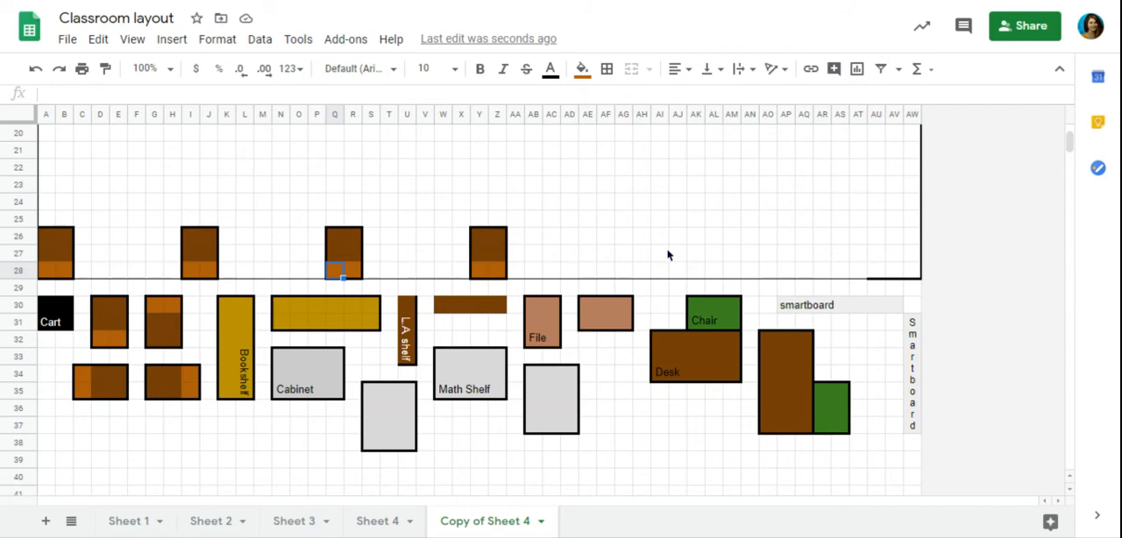
{"action": "left_click", "coordinate": [1071, 141]}
{"action": "left_click_drag", "start_coordinate": [1070, 140], "coordinate": [1069, 140]}
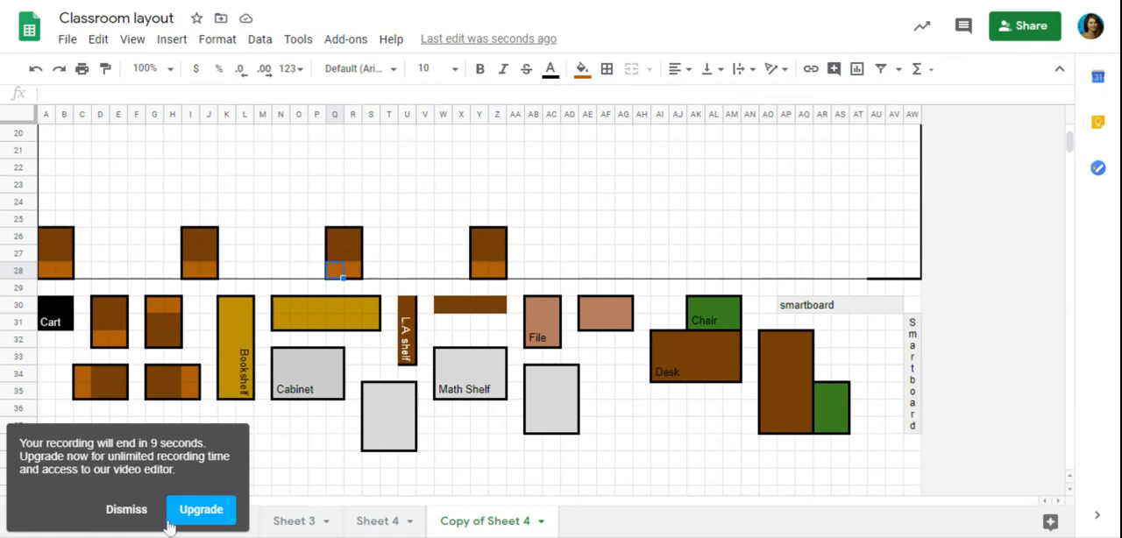
{"action": "left_click", "coordinate": [128, 517]}
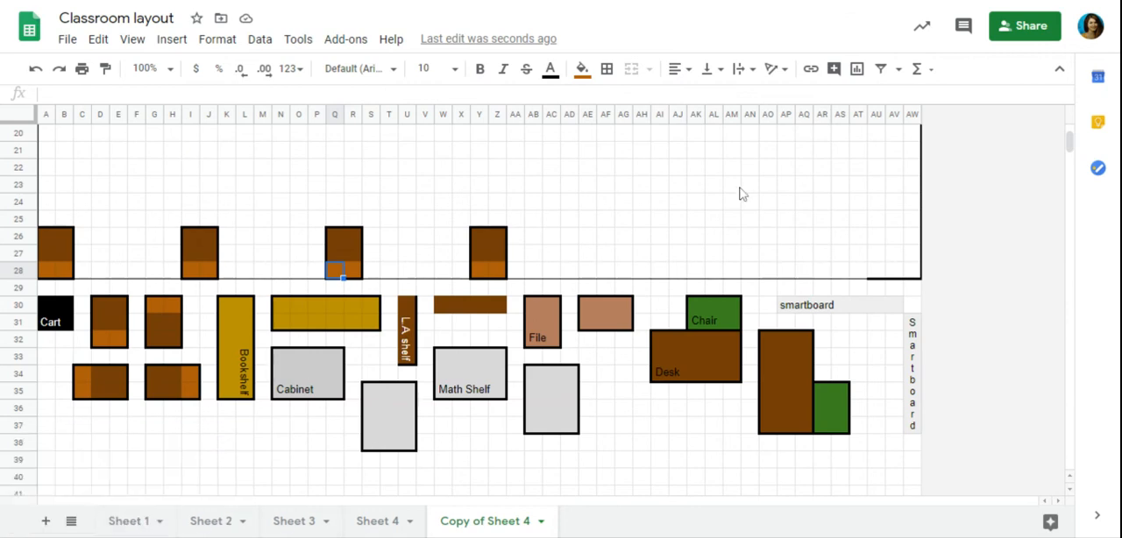
{"action": "left_click", "coordinate": [1070, 147]}
{"action": "left_click_drag", "start_coordinate": [1070, 151], "coordinate": [1068, 146]}
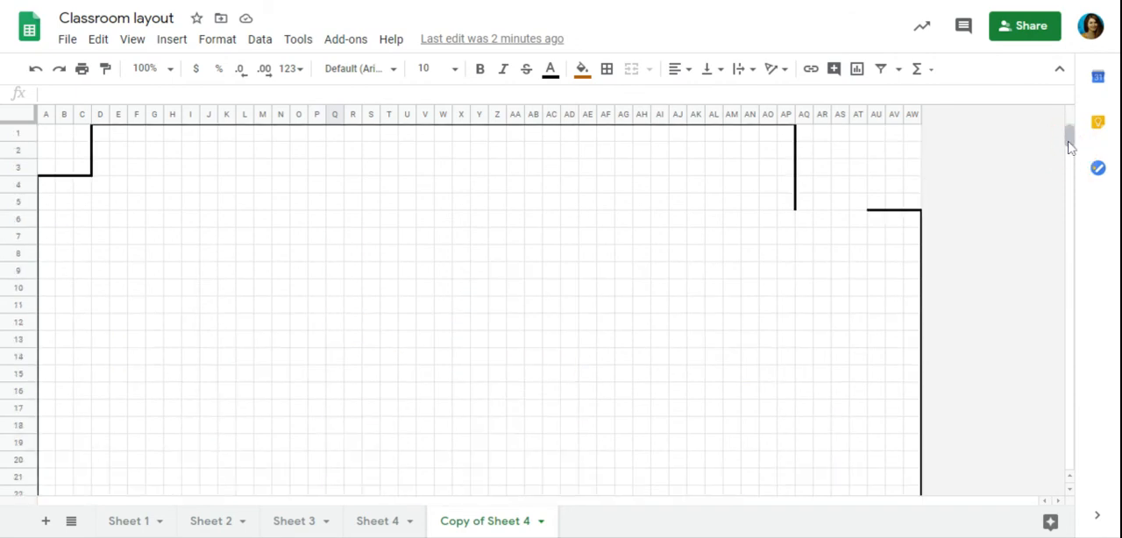
{"action": "left_click", "coordinate": [1069, 147]}
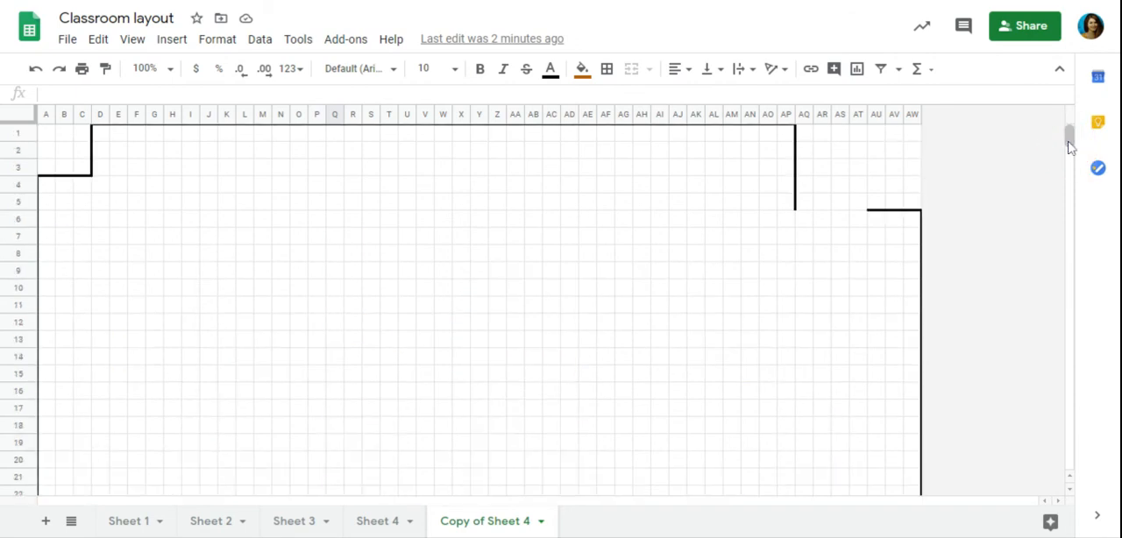